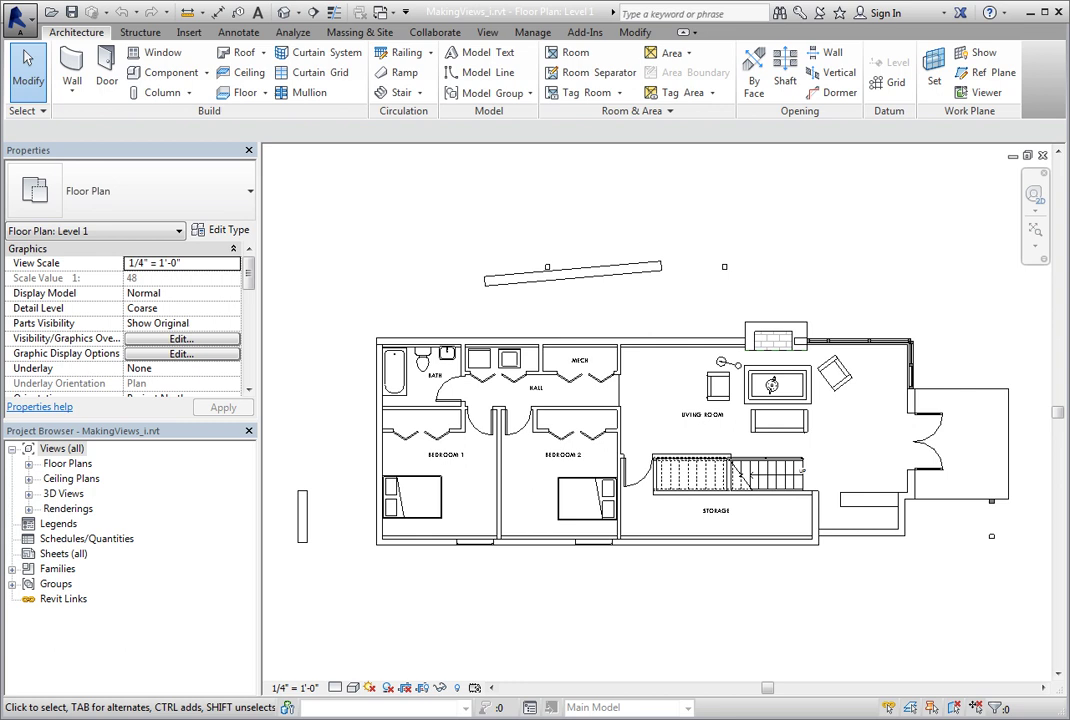
- Start a sketched callout from the View tab's Callout drop-down on the Level 1 plan
left_click(487, 32)
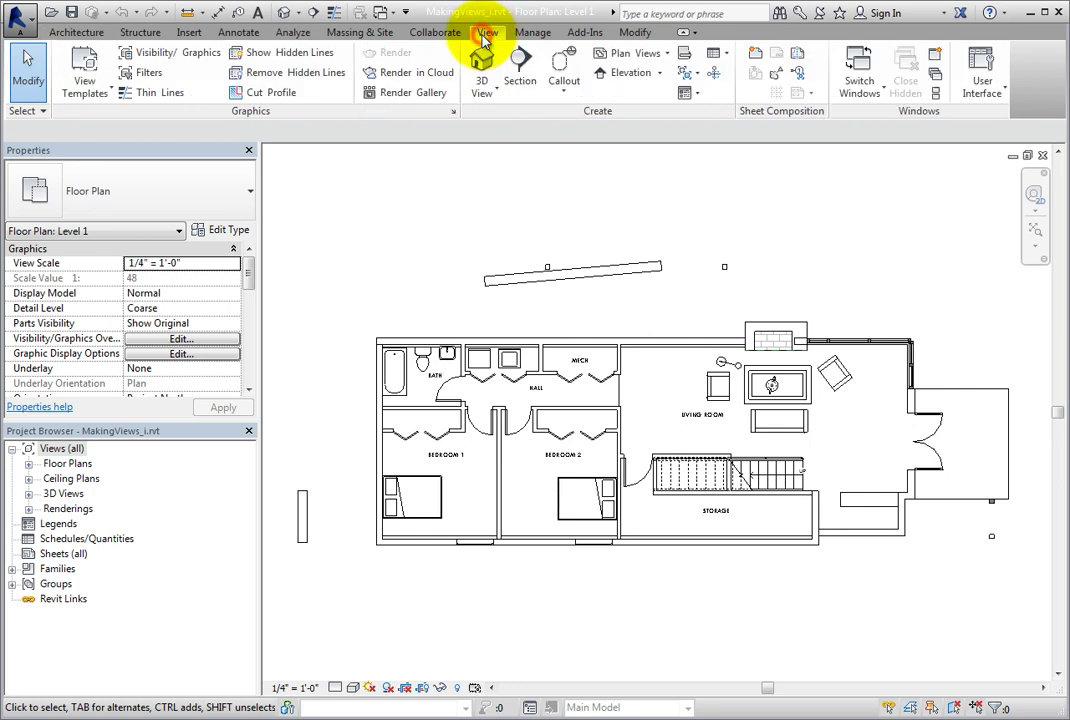
left_click(558, 100)
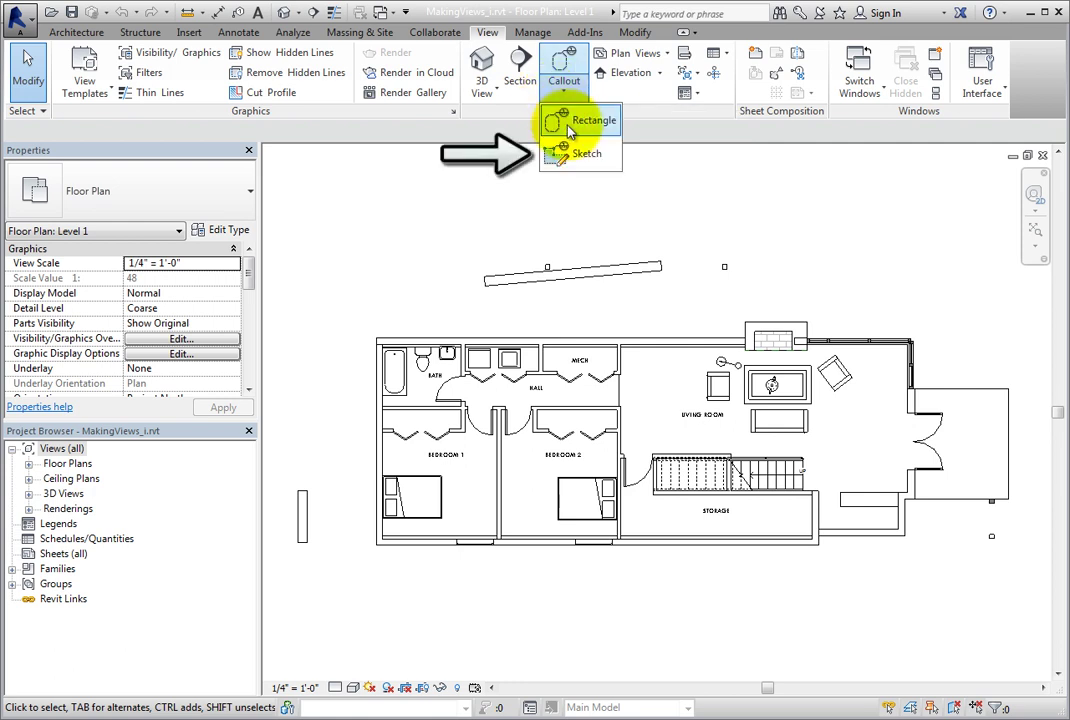
left_click(581, 158)
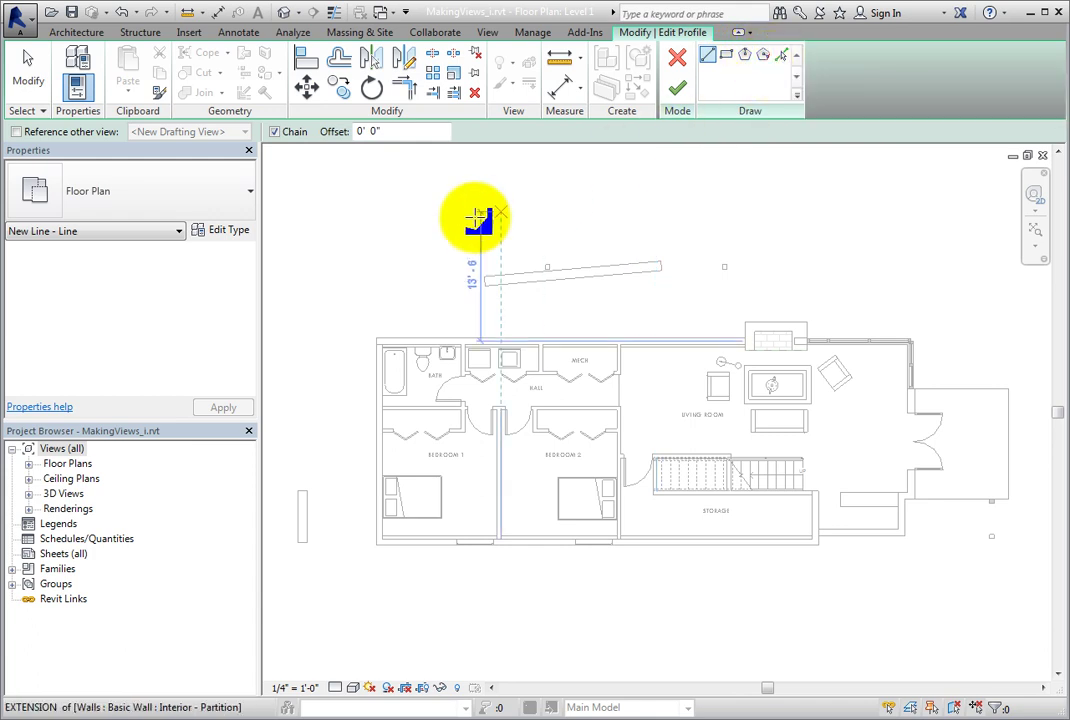
left_click(18, 132)
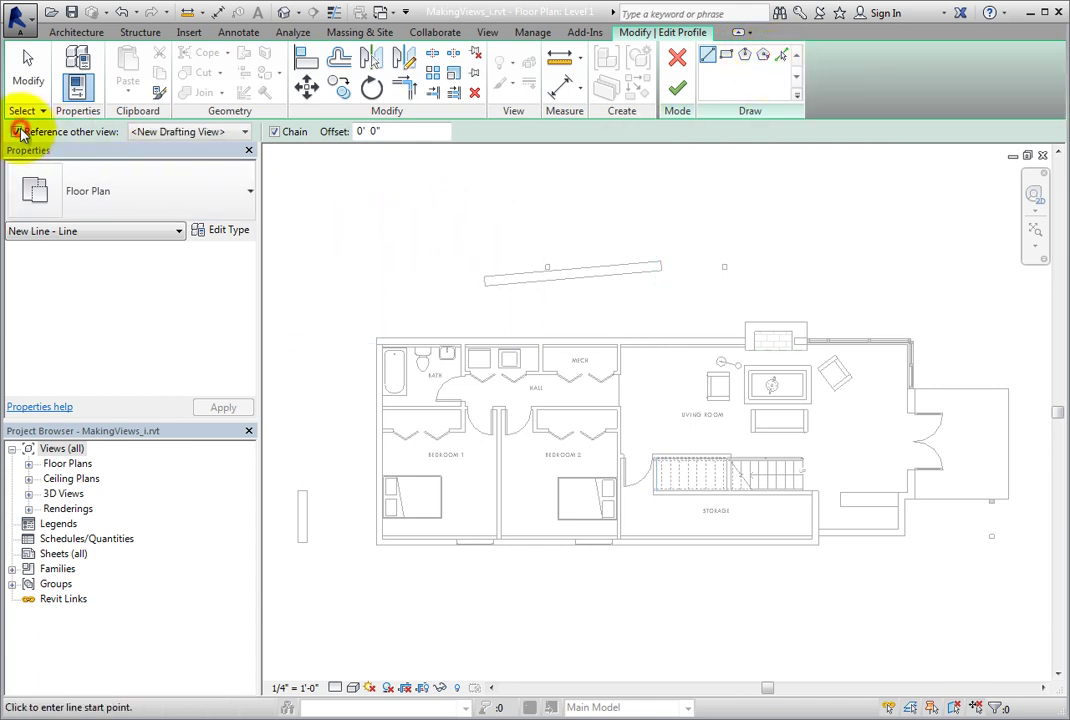
left_click(242, 133)
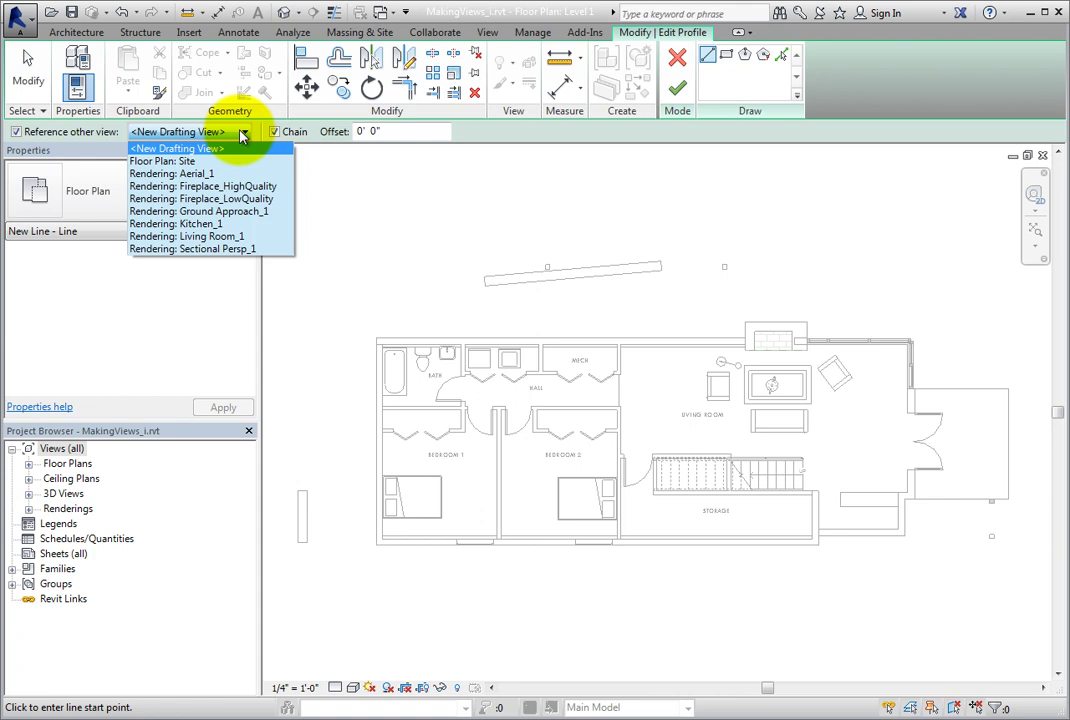
left_click(242, 133)
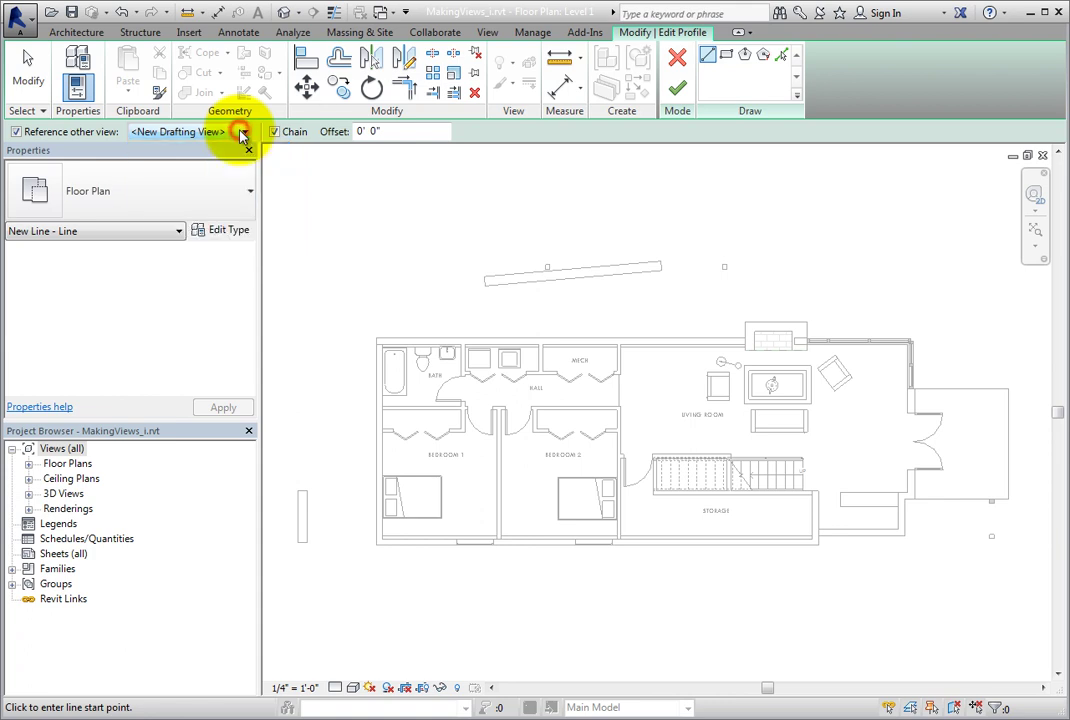
left_click(16, 132)
left_click(237, 197)
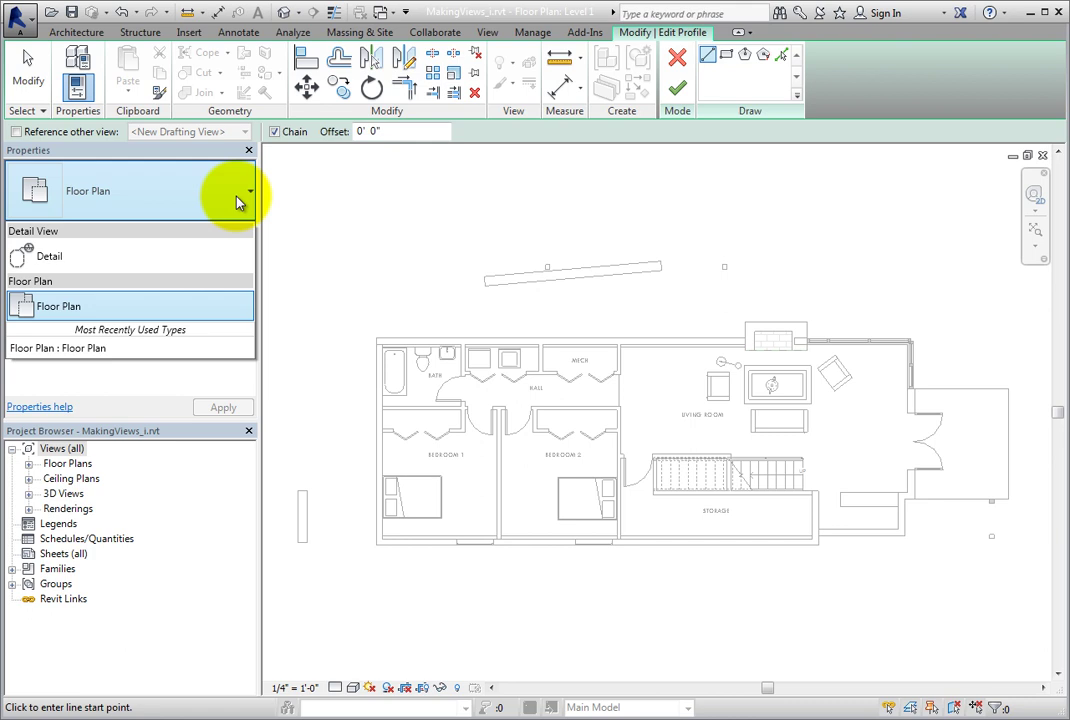
left_click(237, 200)
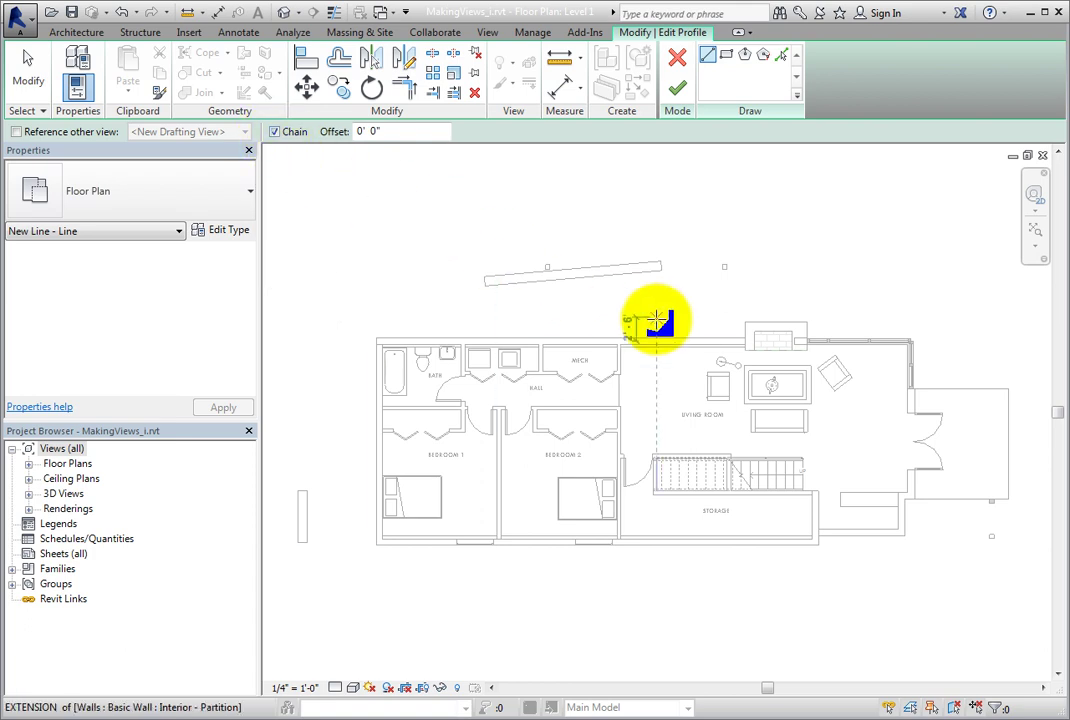
- Draw the boundary's top line above the hall and the right line down past the house
middle_click_drag(645, 318, 568, 313)
scroll(568, 313, "up", 3)
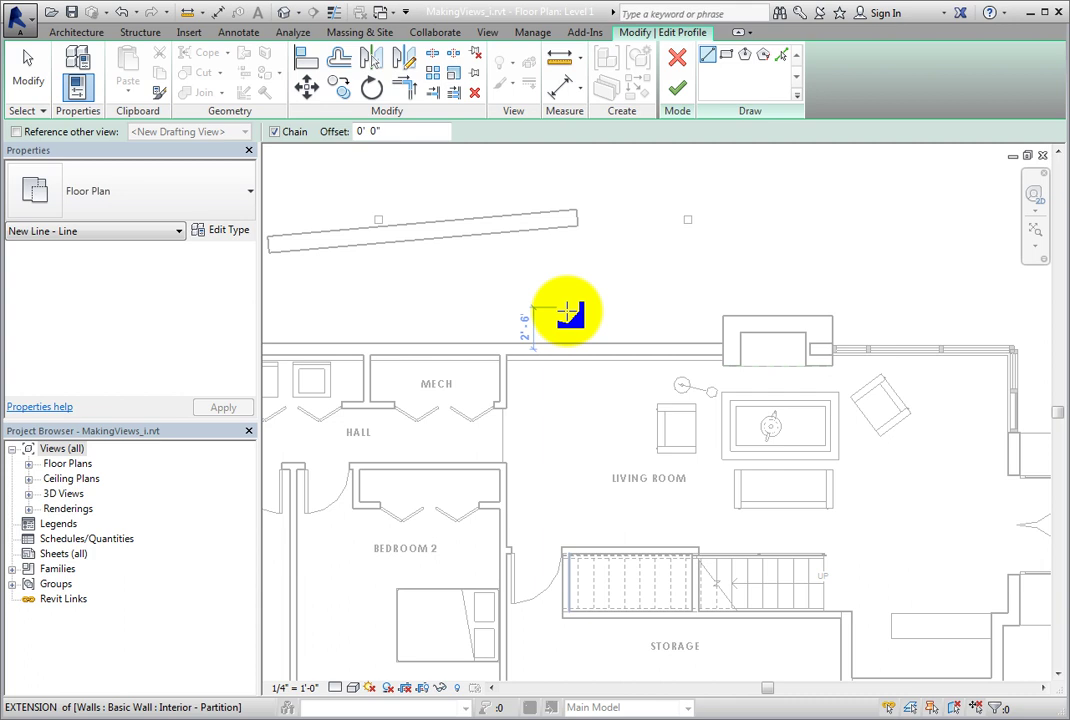
left_click(487, 280)
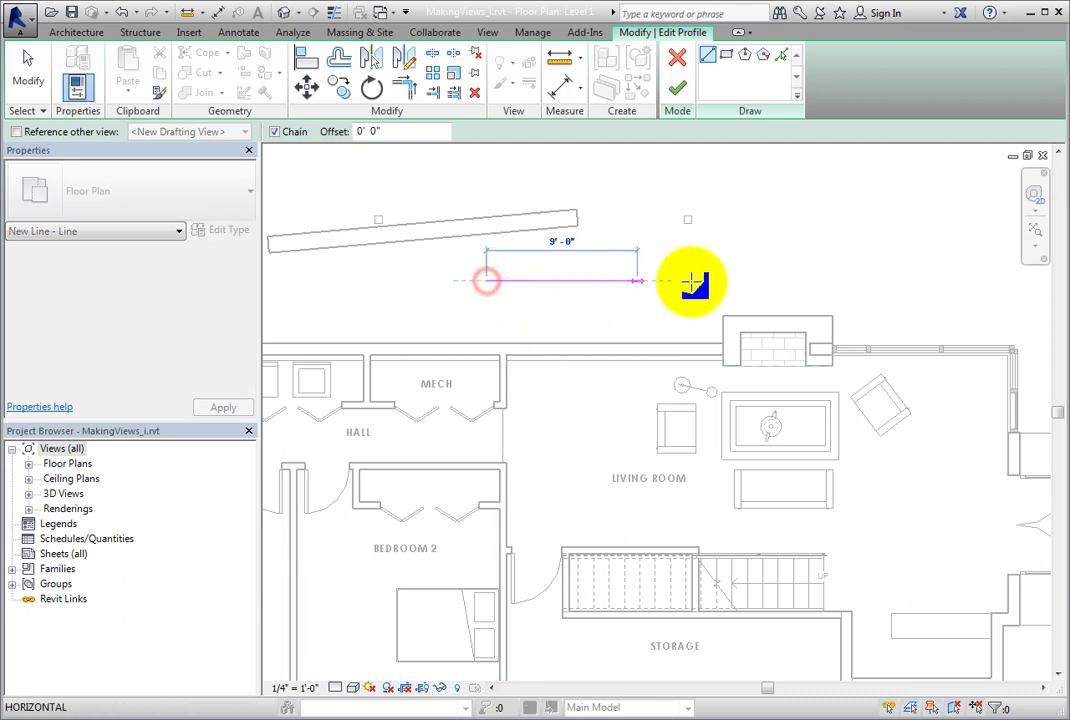
middle_click_drag(685, 282, 866, 265)
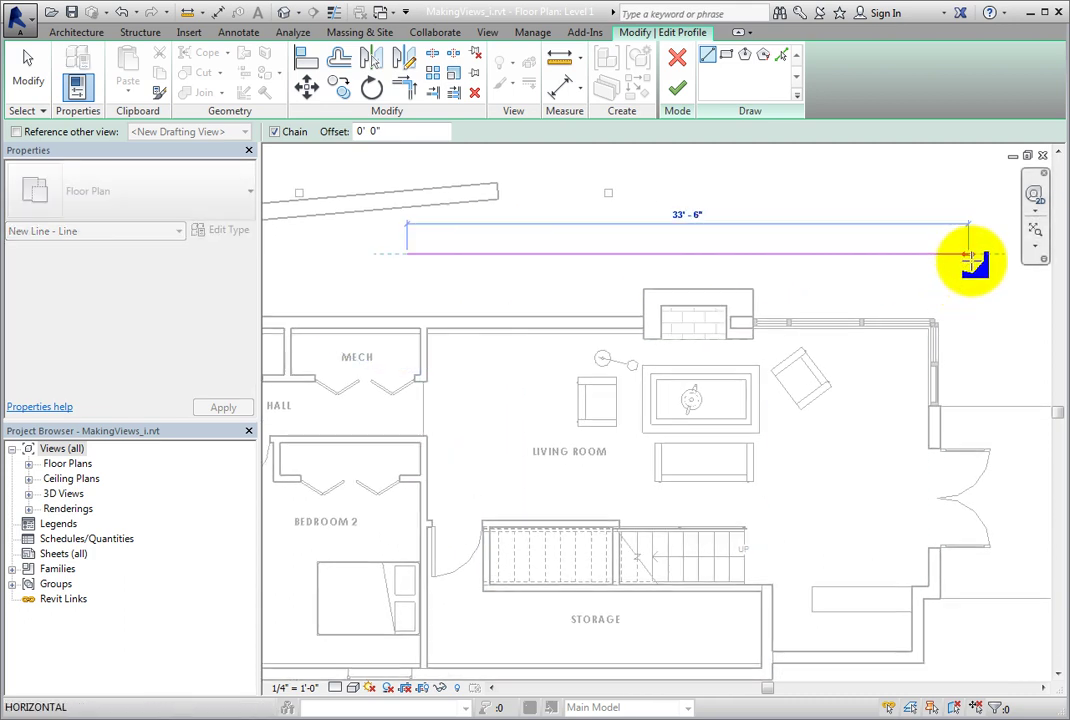
left_click(958, 253)
mouse_move(967, 513)
middle_mouse_down()
mouse_move(1032, 506)
mouse_move(953, 556)
middle_mouse_up()
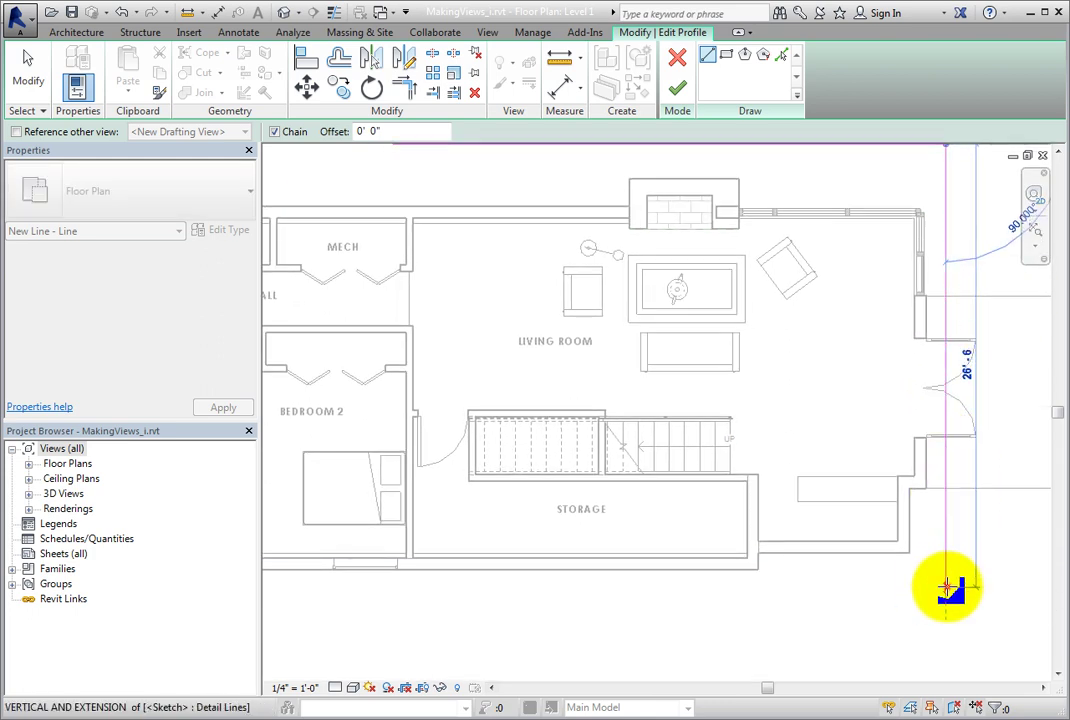
left_click(946, 587)
- Draw the bottom line, the notch around the storage area and the left line up to the top
left_click(736, 587)
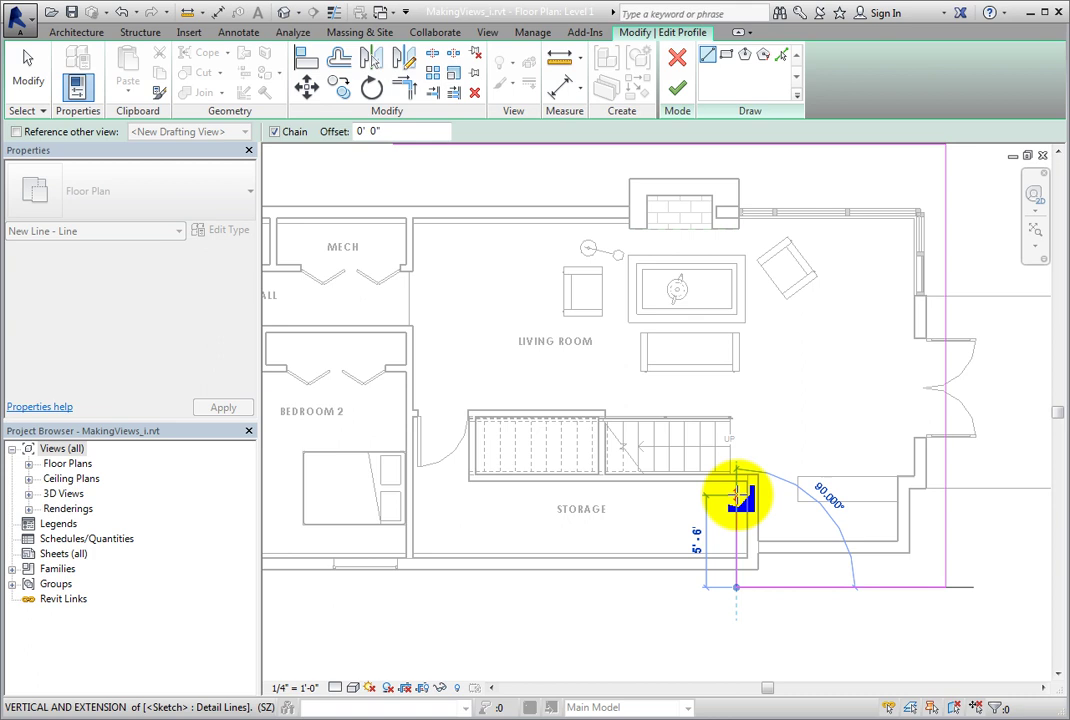
left_click(736, 495)
middle_click_drag(466, 497, 614, 566)
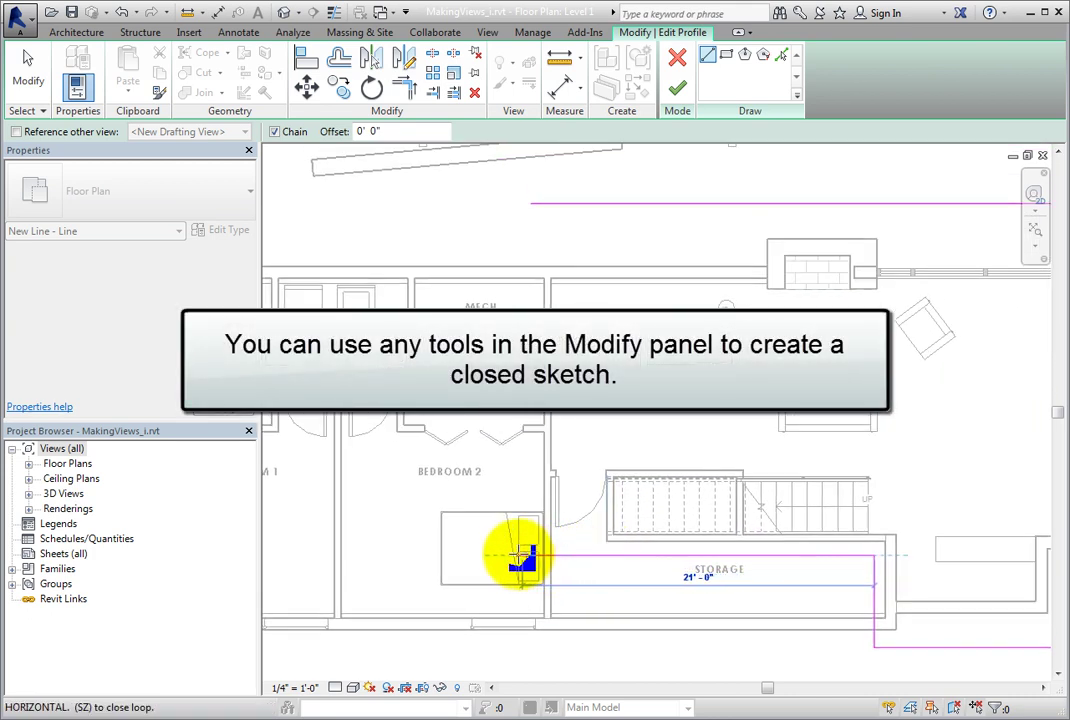
left_click(565, 553)
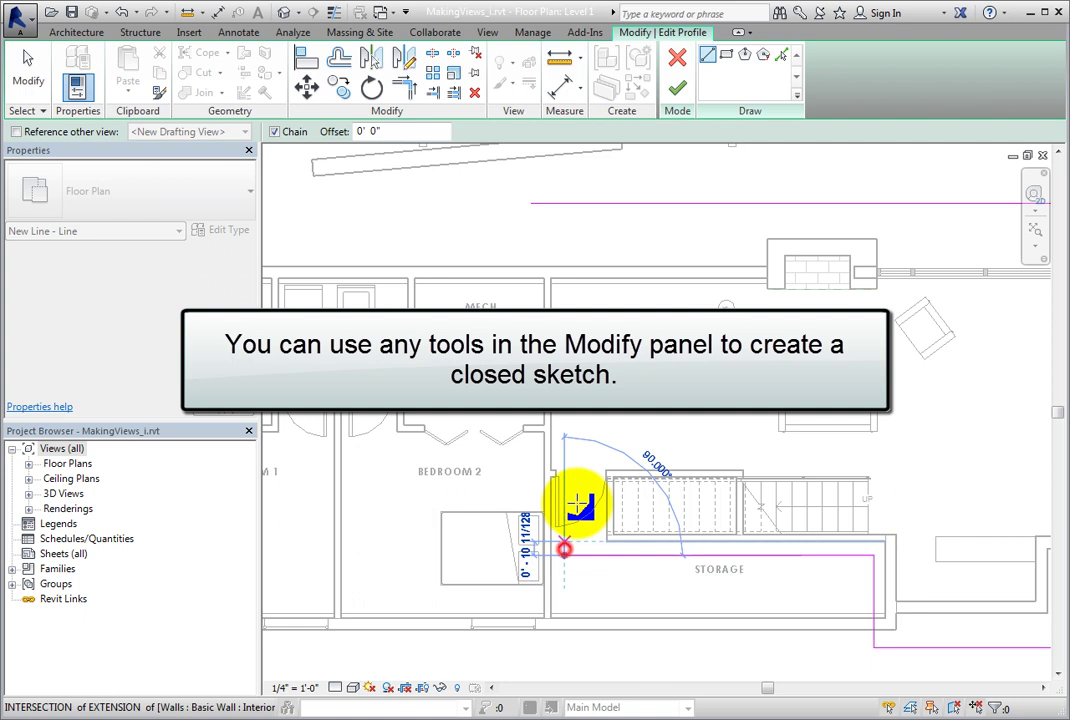
left_click(565, 205)
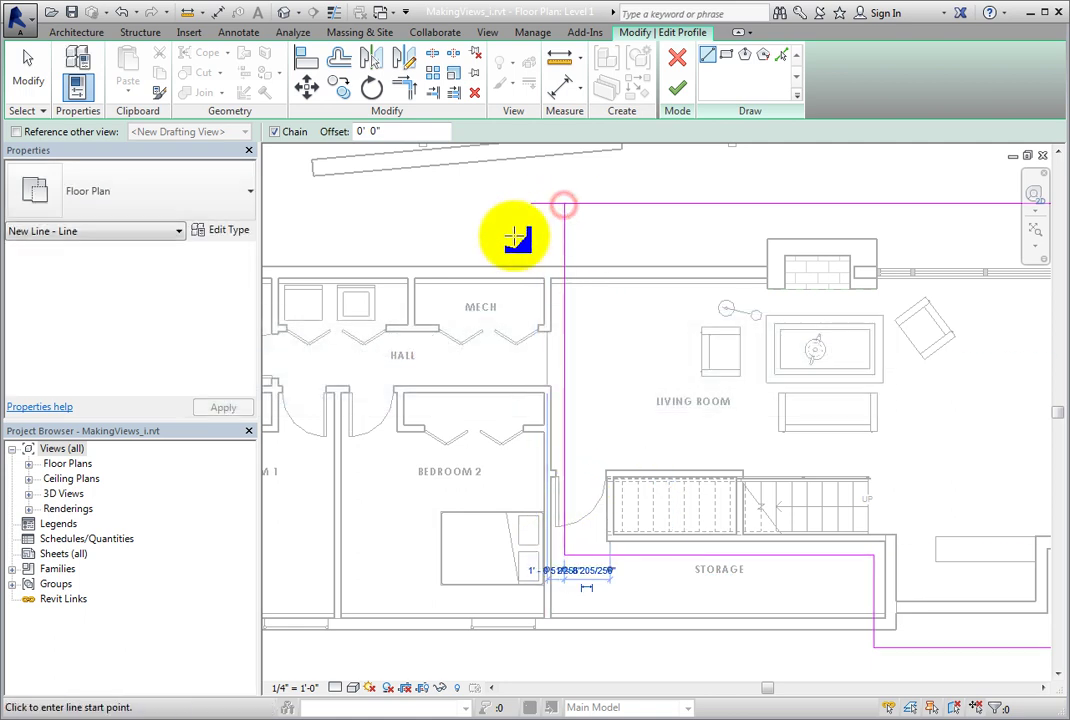
- Join the top and left lines with Trim/Extend to Corner and finish the sketched callout
key("Escape")
left_click(405, 92)
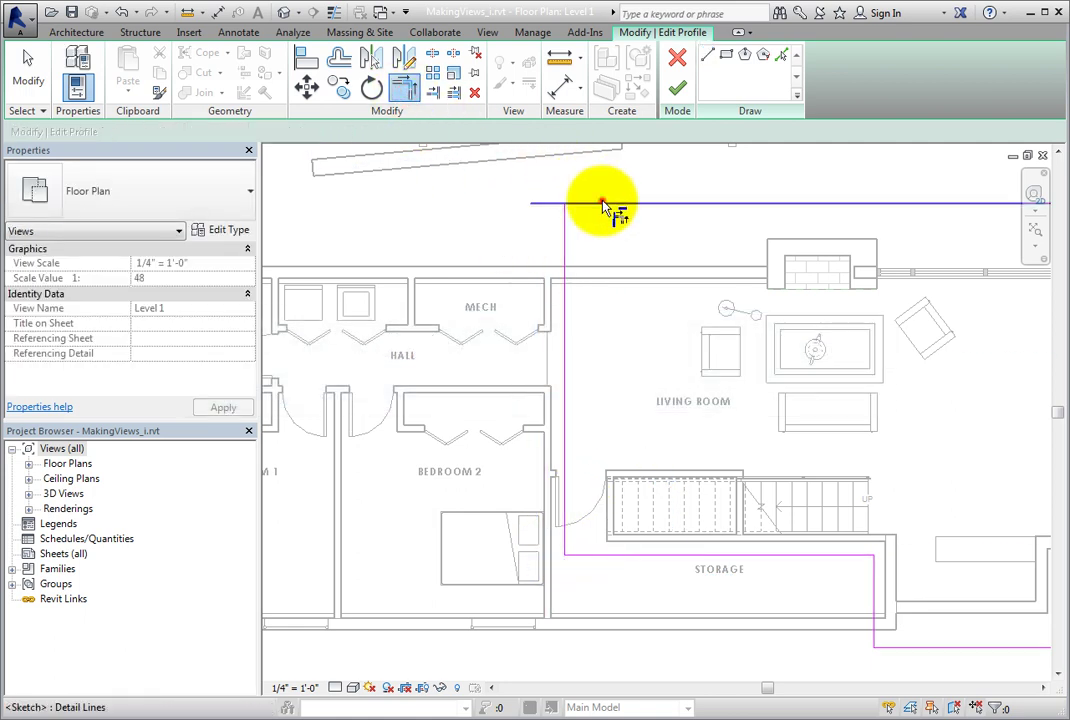
left_click(608, 204)
left_click(565, 241)
scroll(520, 241, "down", 1)
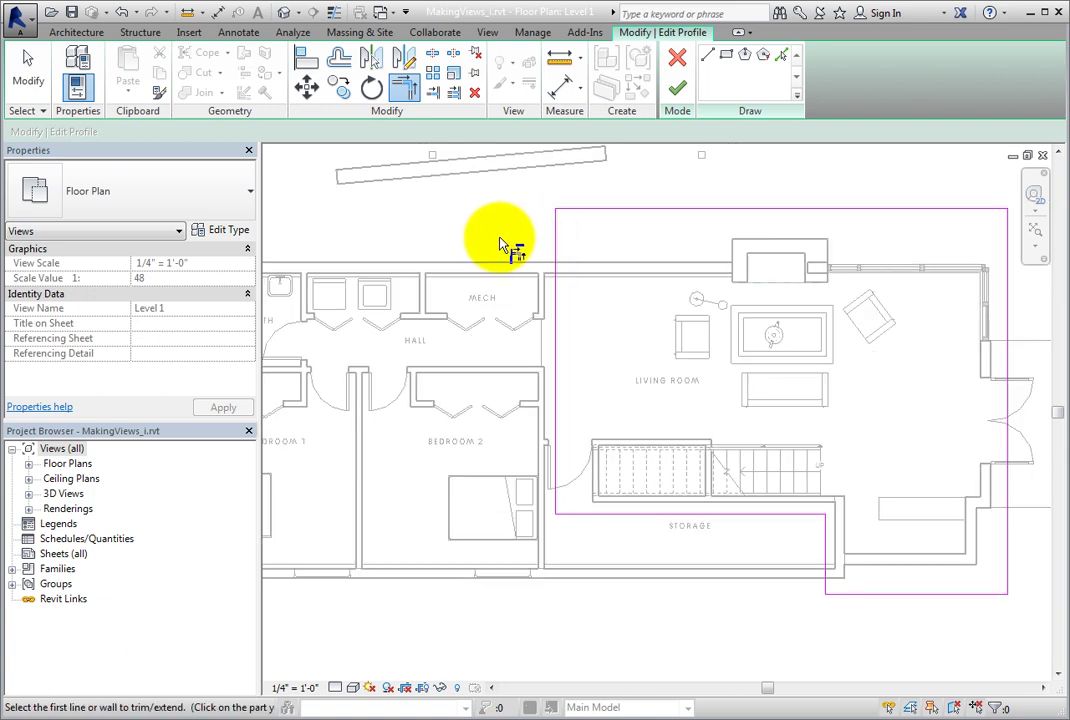
mouse_move(506, 241)
middle_mouse_down()
mouse_move(592, 296)
mouse_move(615, 185)
middle_mouse_up()
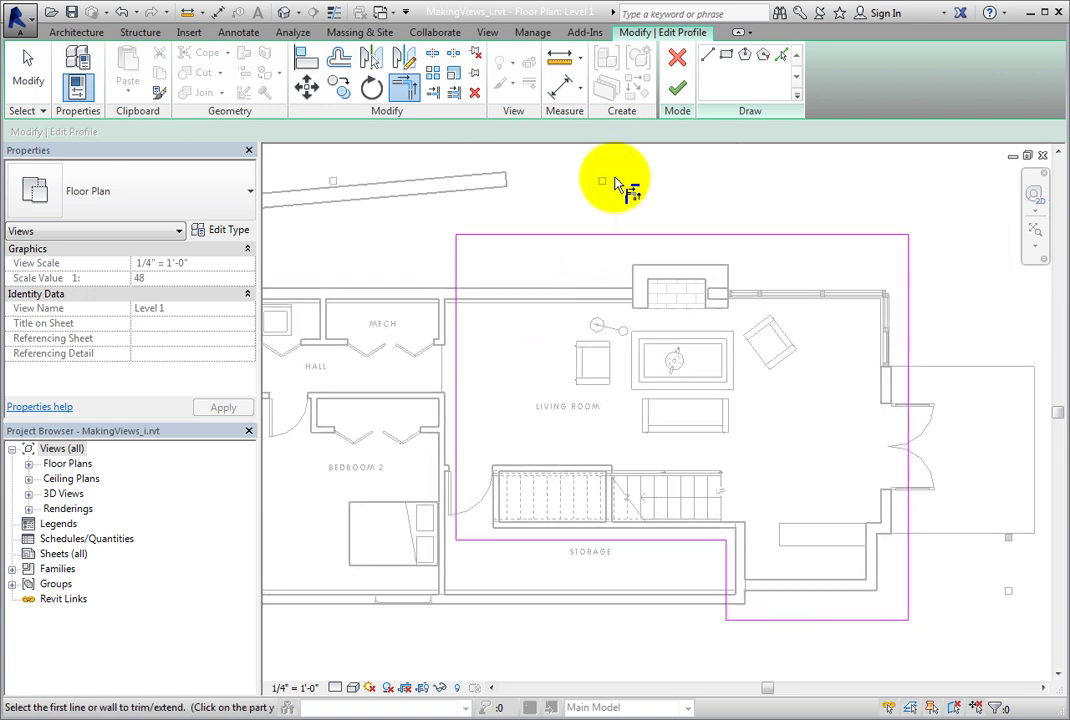
left_click(678, 88)
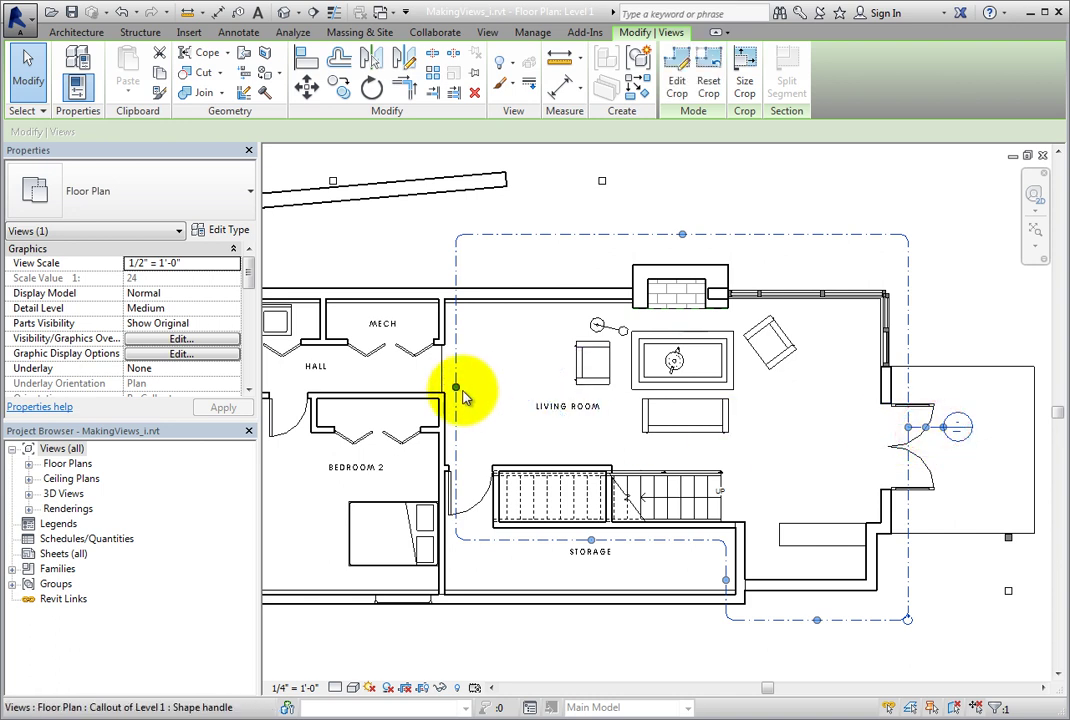
- Drag the crop's left edge past the living room wall and adjust the notch edge near storage
left_click_drag(456, 387, 429, 395)
mouse_move(950, 427)
left_mouse_down()
mouse_move(946, 232)
mouse_move(833, 196)
mouse_move(757, 195)
mouse_move(938, 190)
mouse_move(910, 196)
mouse_move(925, 215)
mouse_move(935, 207)
mouse_move(948, 256)
mouse_move(980, 460)
left_mouse_up()
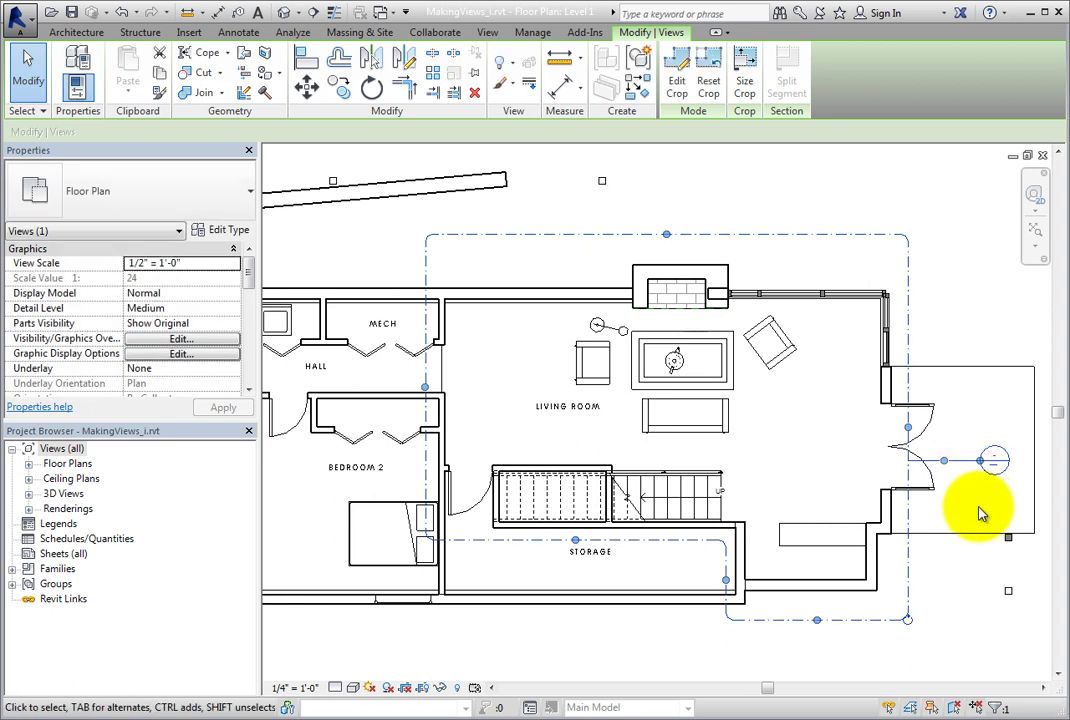
left_click_drag(815, 619, 815, 607)
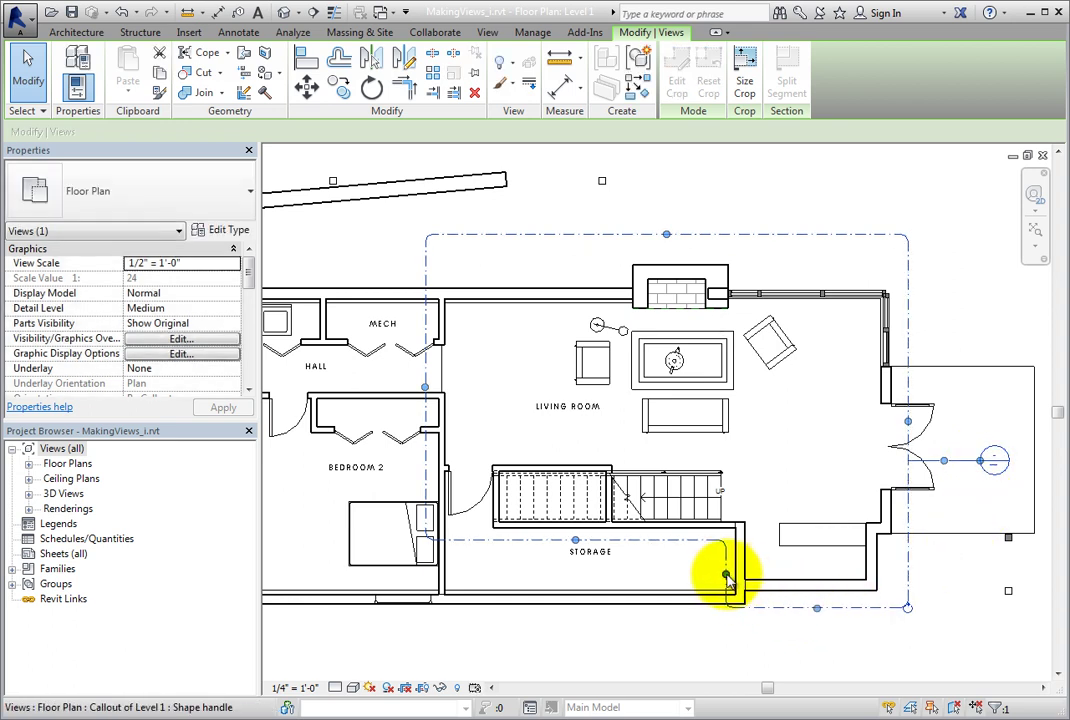
mouse_move(578, 543)
left_mouse_down()
mouse_move(580, 610)
mouse_move(573, 538)
left_mouse_up()
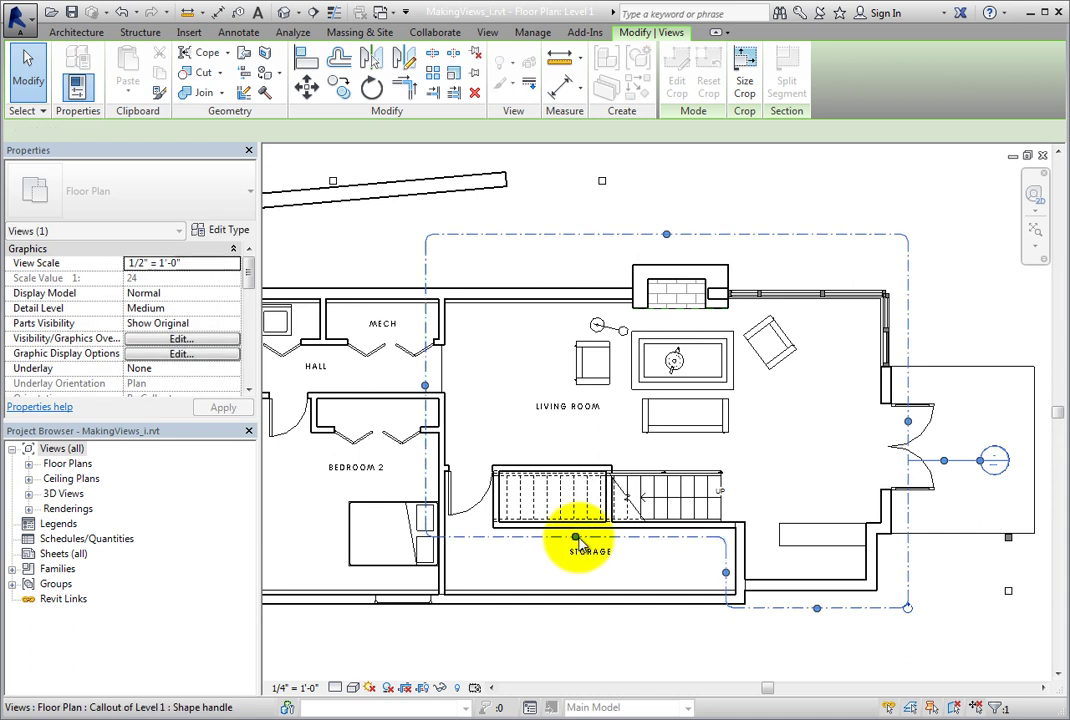
- Expand Floor Plans in the Project Browser and select Callout of Level 1
left_click(28, 463)
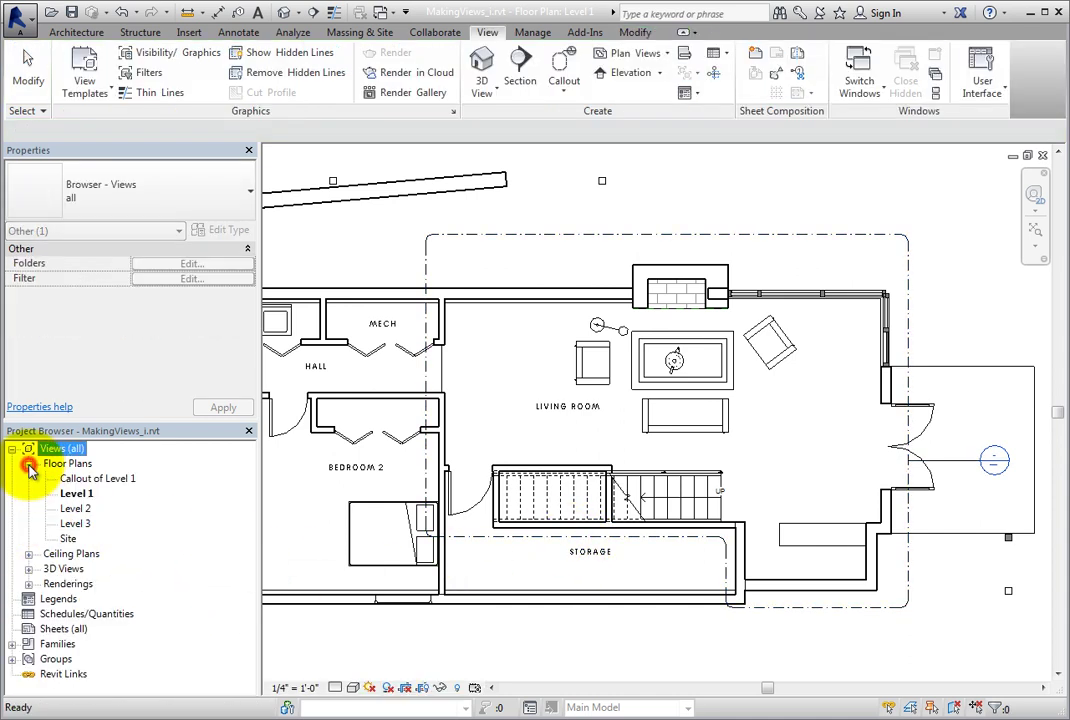
left_click(105, 482)
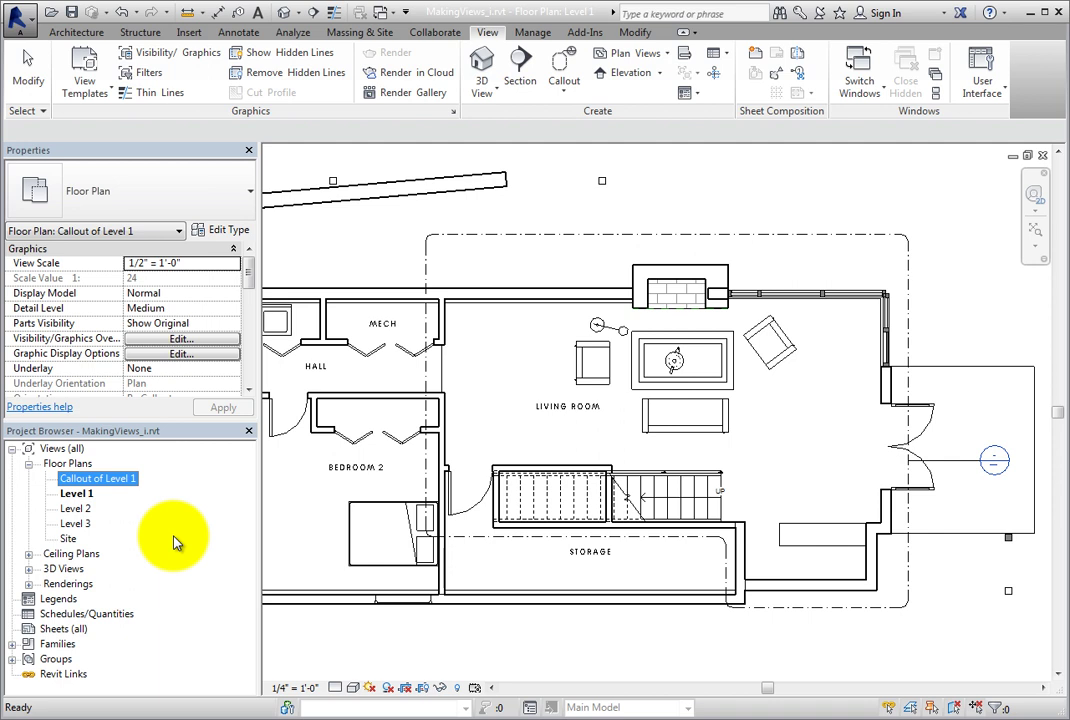
- Open the Callout of Level 1 view and zoom out to see the whole plan
double_click(120, 481)
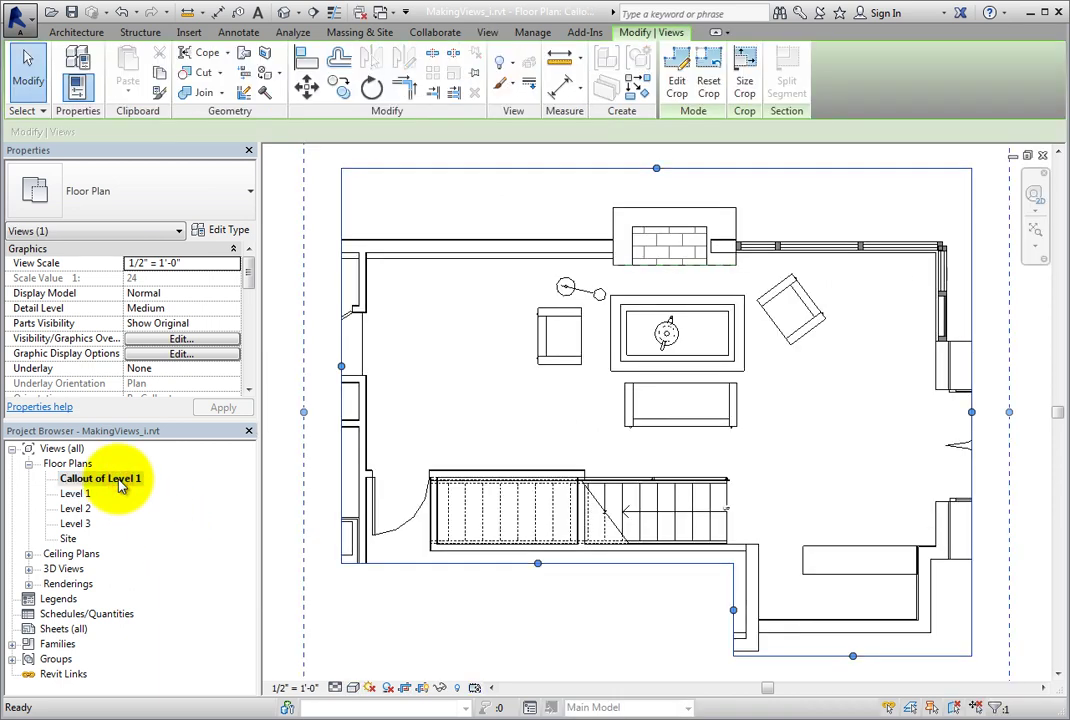
scroll(487, 619, "down", 3)
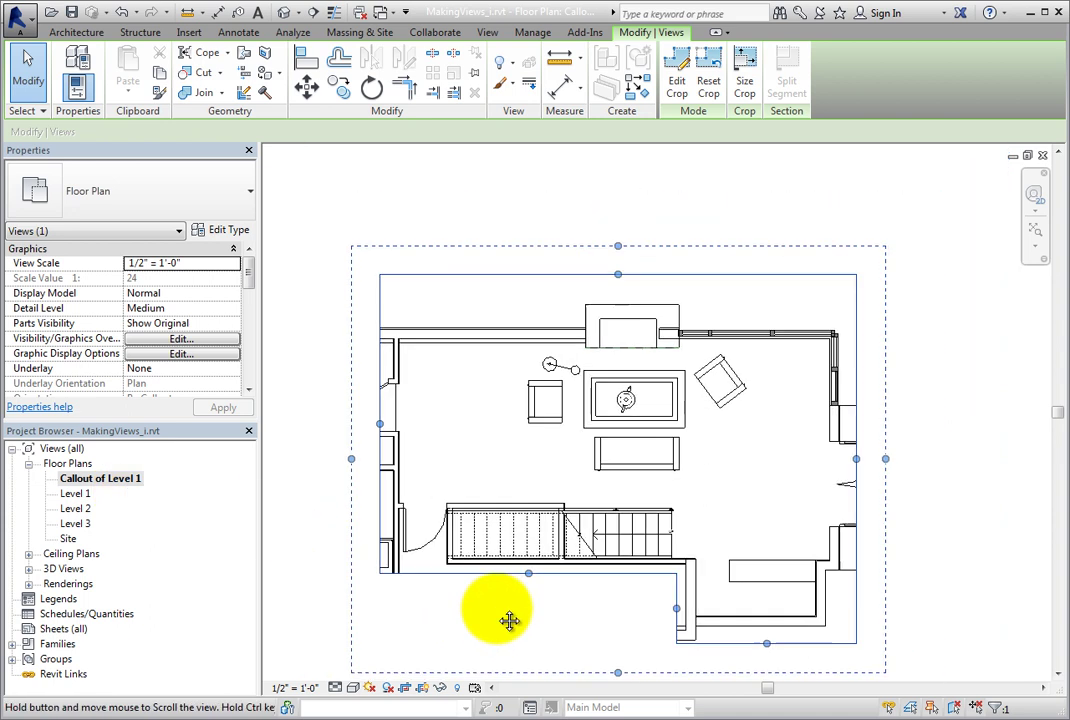
middle_click_drag(509, 621, 535, 564)
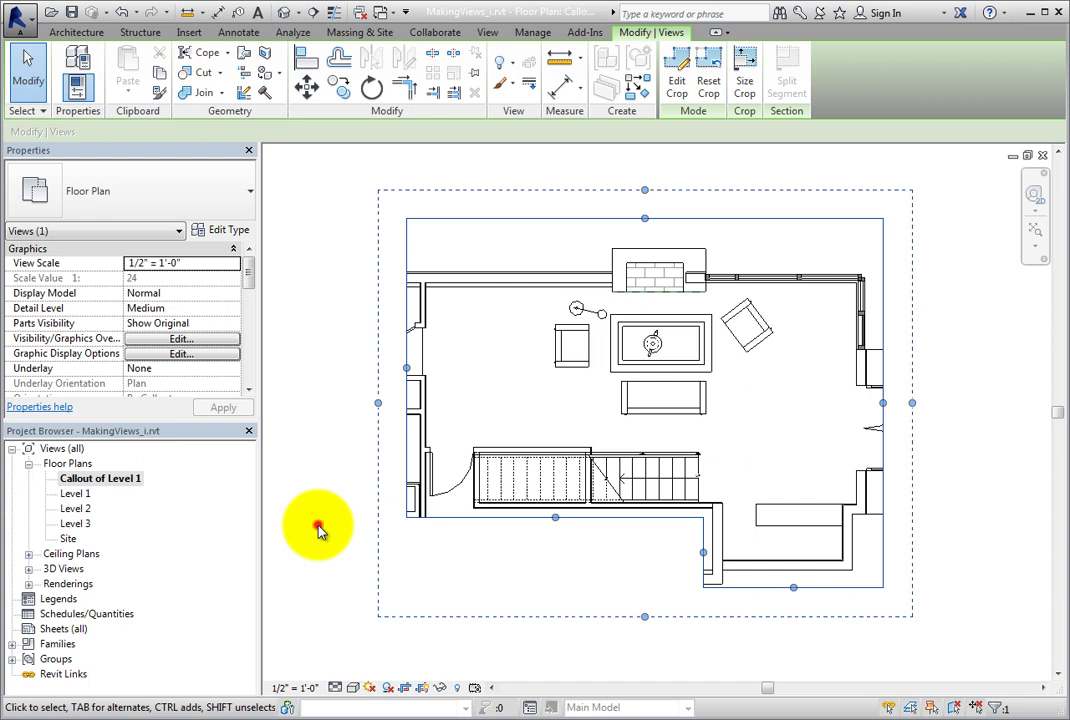
- Select the crop region and raise the annotation crop's bottom edge slightly
left_click(318, 525)
left_click(550, 520)
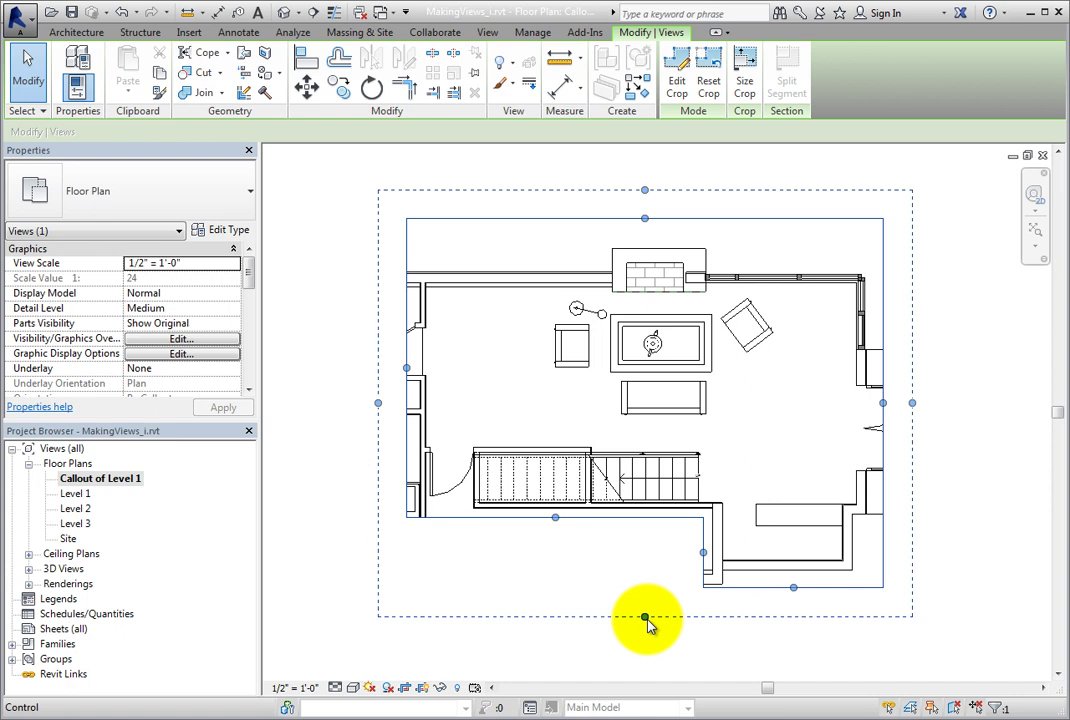
left_click_drag(645, 620, 645, 602)
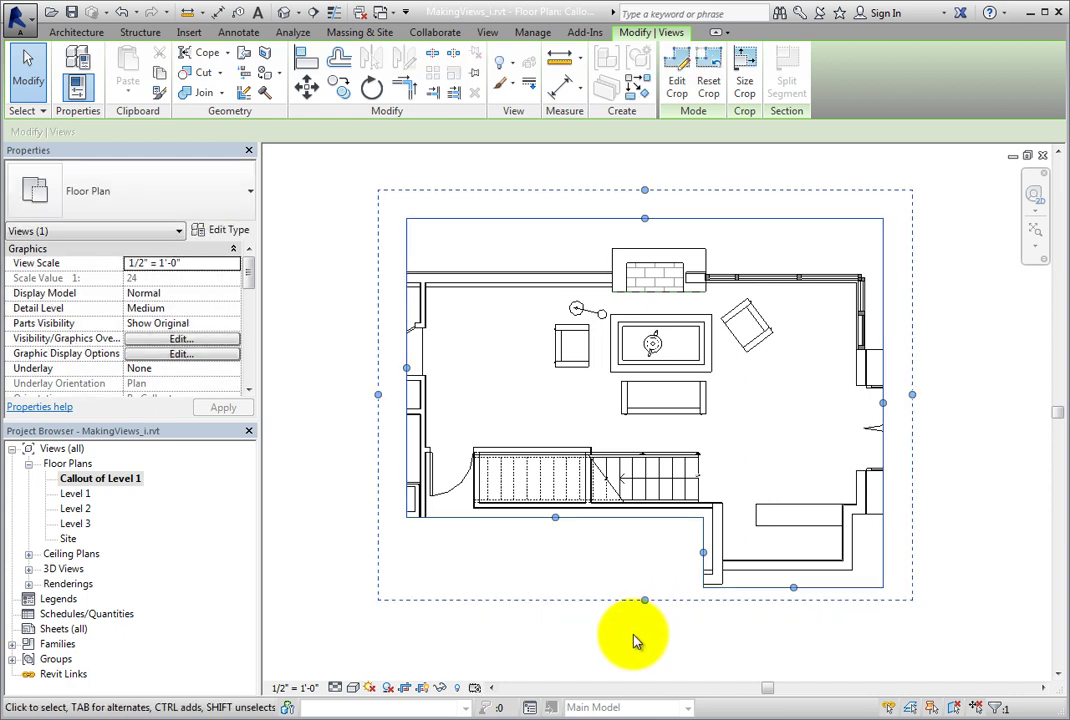